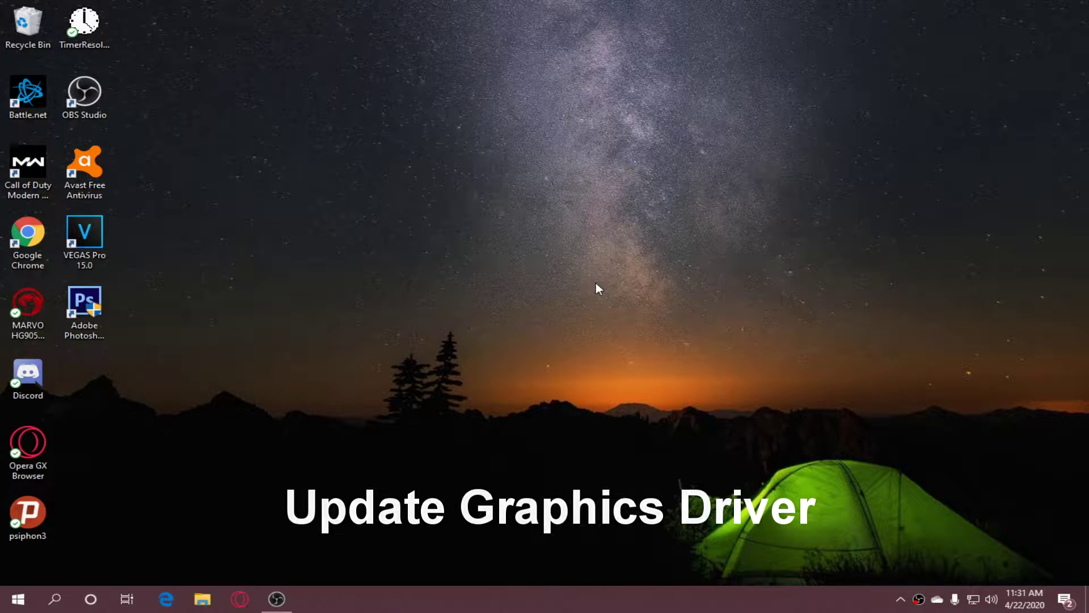
# Launch AMD Radeon Software from the desktop context menu, then close it.
pyautogui.rightClick(547, 197)
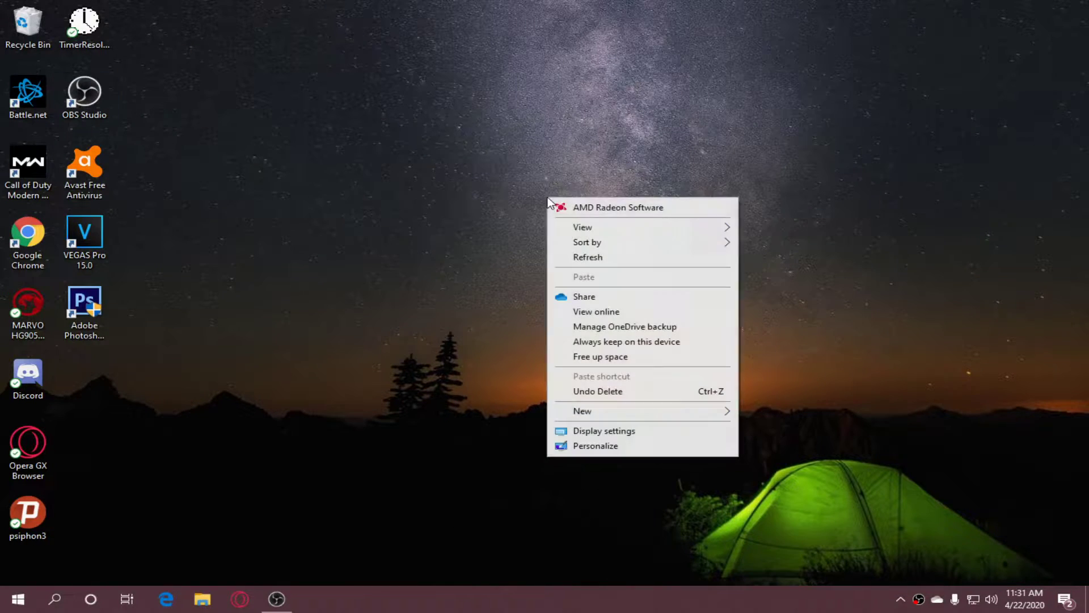
pyautogui.click(619, 209)
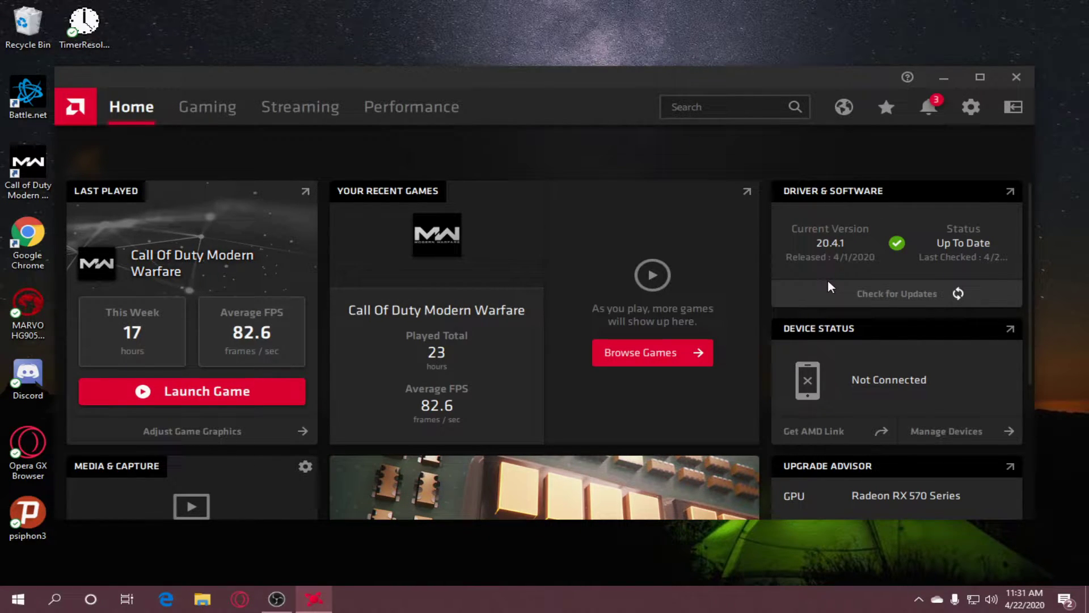
pyautogui.click(1015, 77)
# Search for 'Regi' and run Registry Editor as administrator.
pyautogui.press('super')
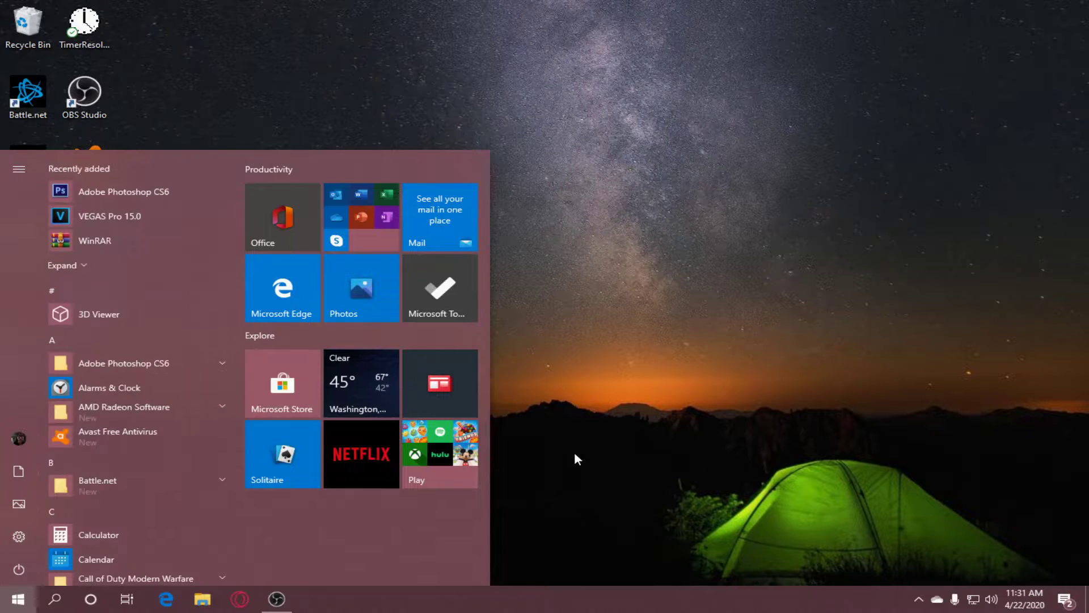
pyautogui.press('super')
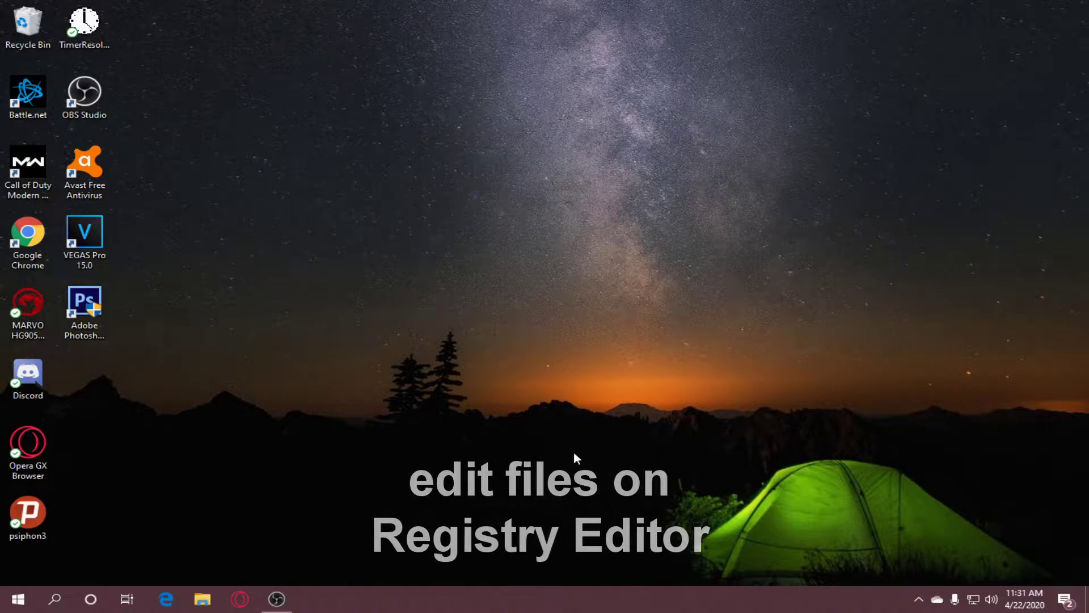
pyautogui.click(54, 598)
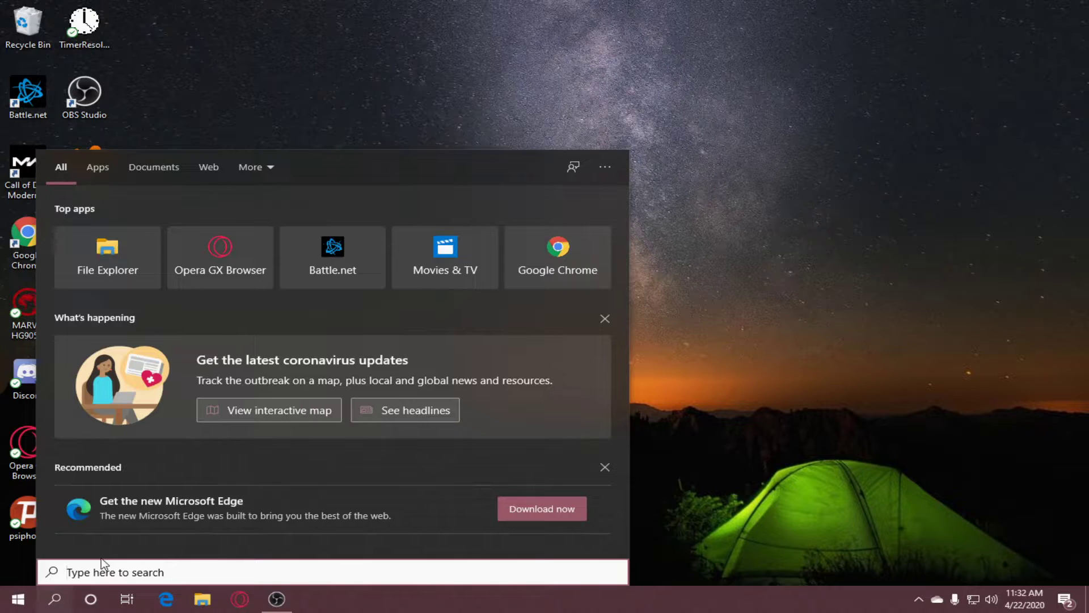
pyautogui.write('Regi')
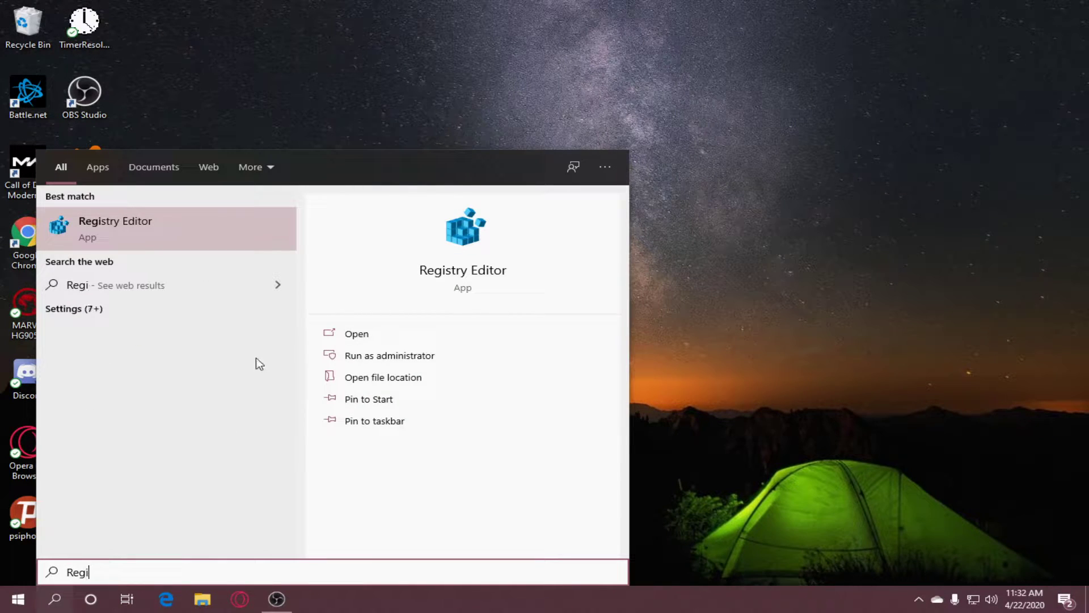
pyautogui.rightClick(158, 231)
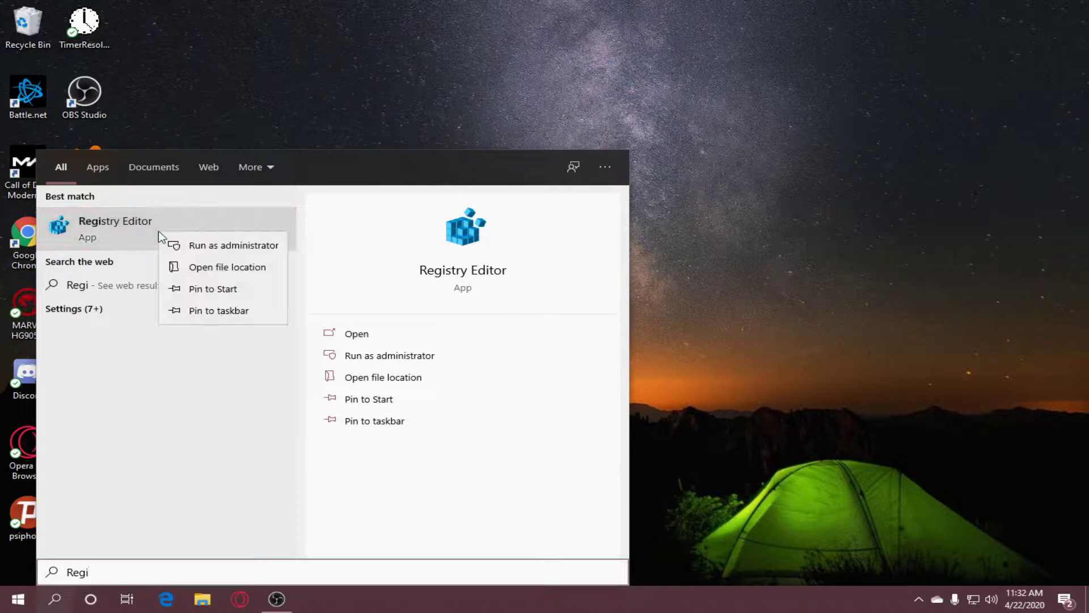
pyautogui.click(196, 248)
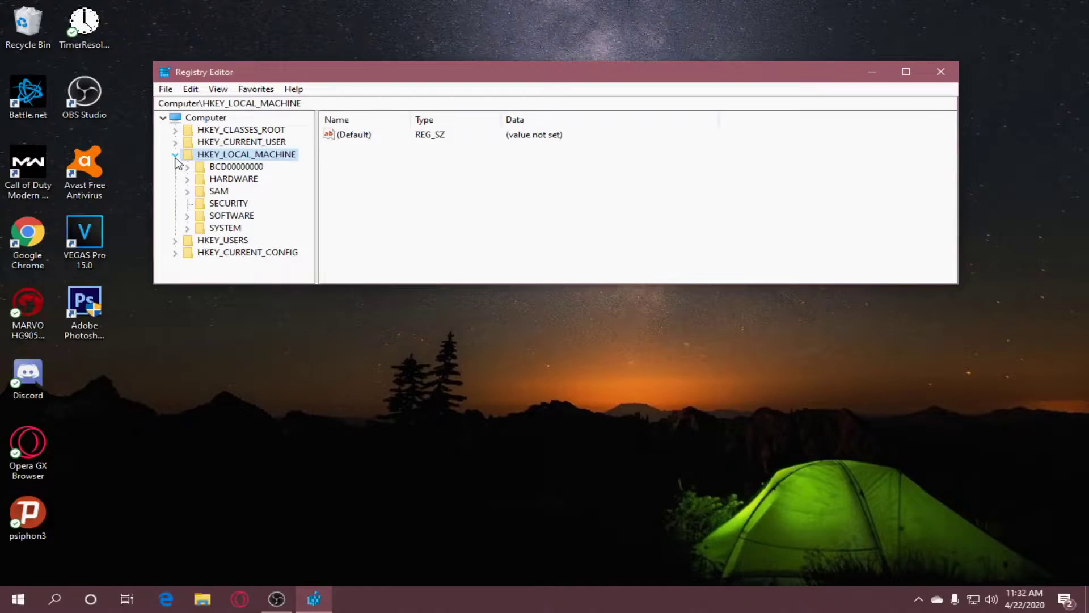
# Expand HKEY_LOCAL_MACHINE > SOFTWARE > AMD and select the DVR key to list its values.
pyautogui.click(175, 154)
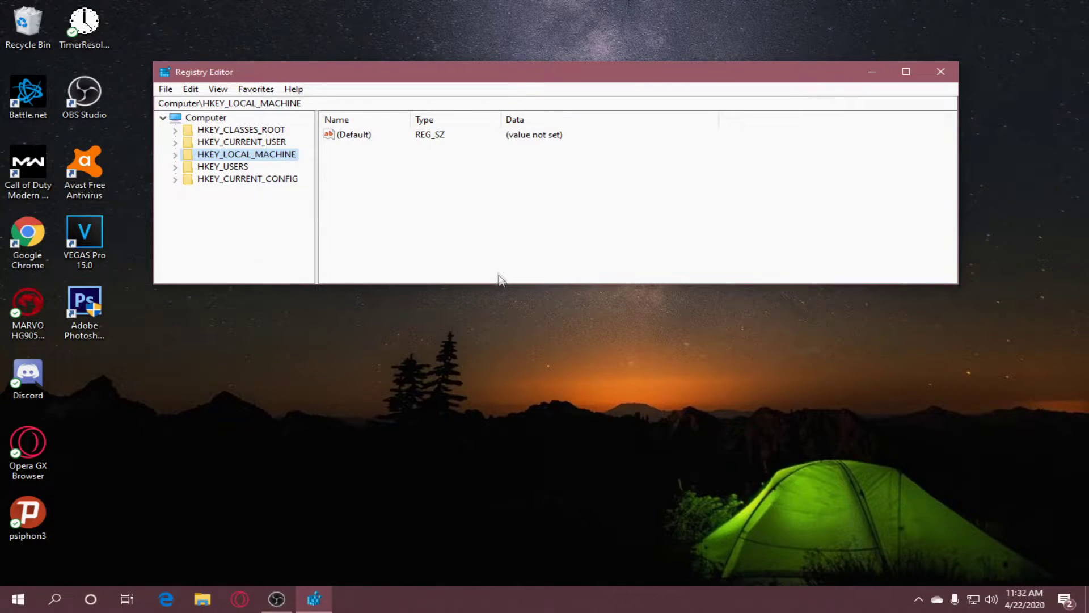
pyautogui.click(175, 154)
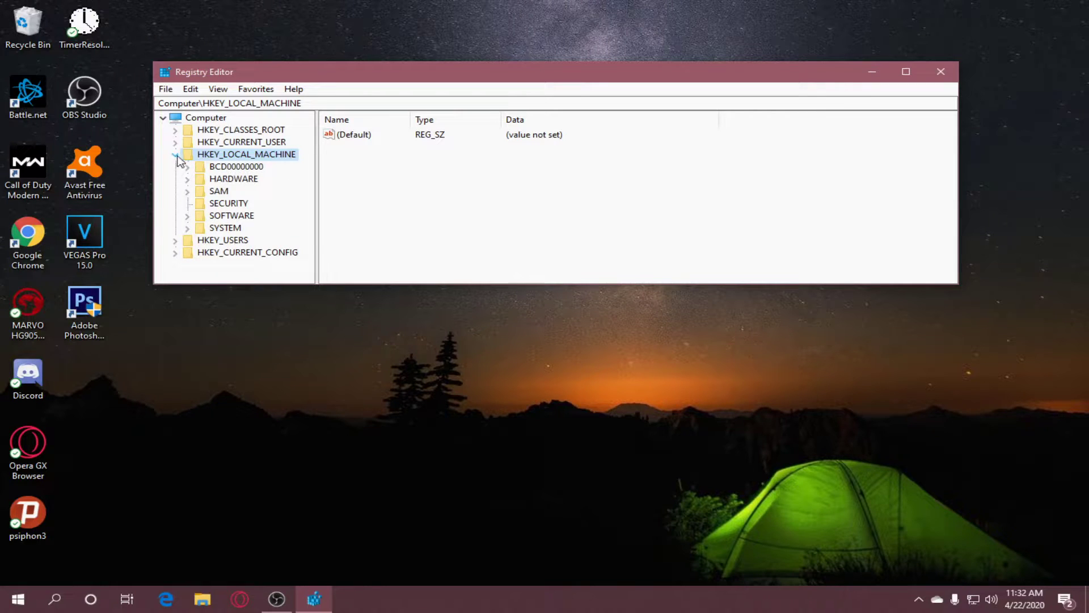
pyautogui.click(187, 216)
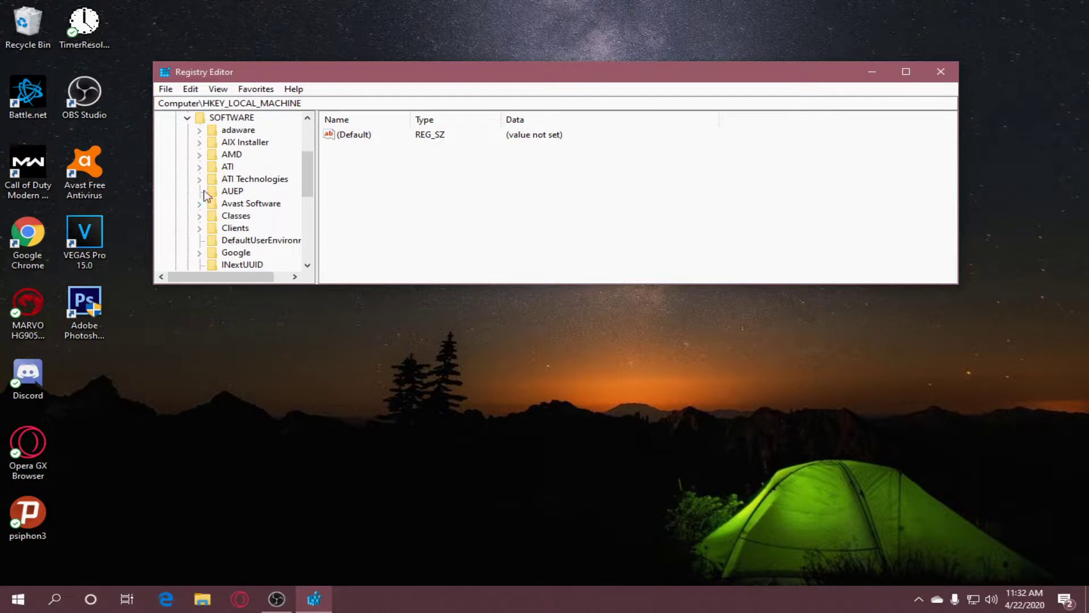
pyautogui.click(199, 154)
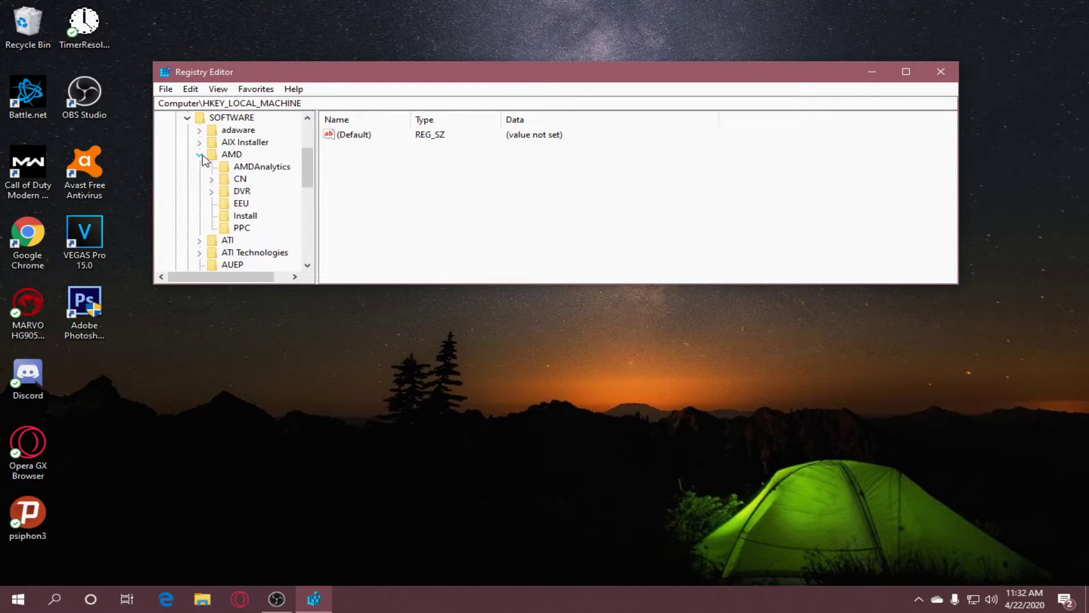
pyautogui.click(239, 191)
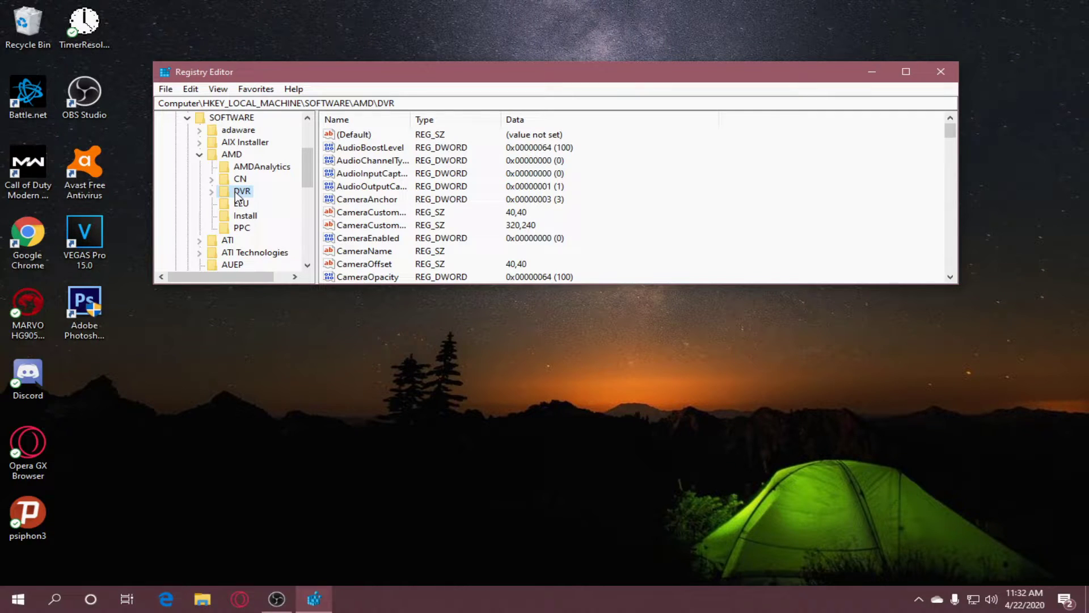
# Set AudioInputCaptureEnabled in the DVR key to 1.
pyautogui.rightClick(357, 174)
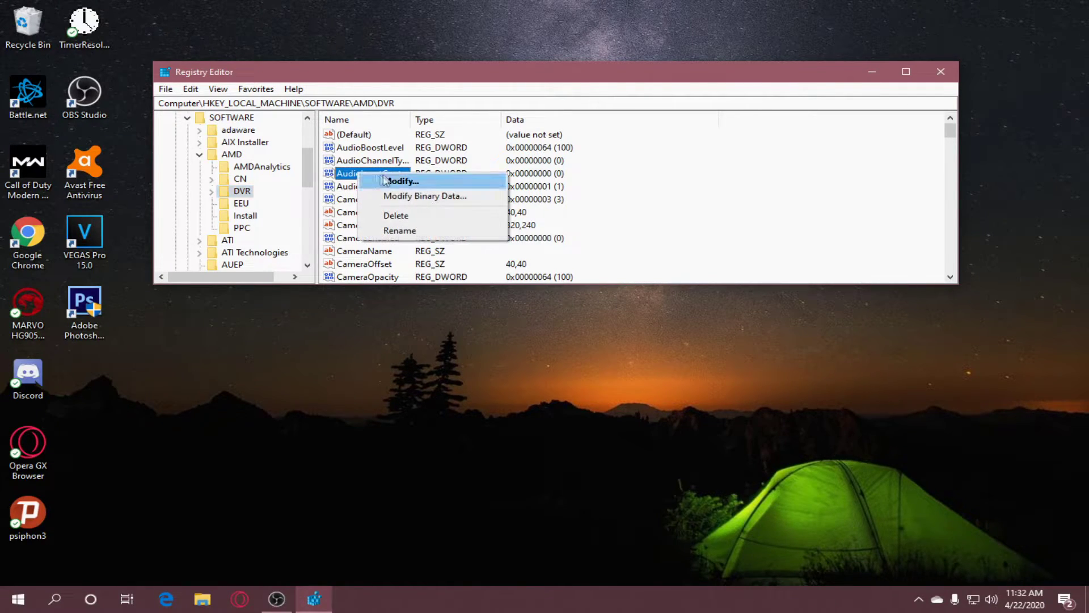
pyautogui.click(389, 178)
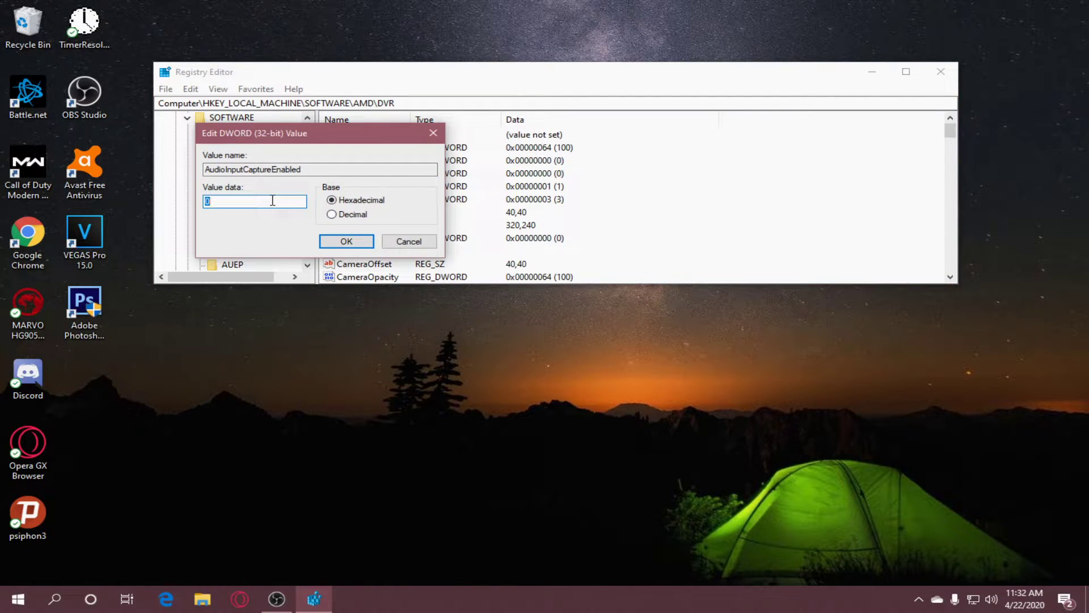
pyautogui.write('1')
pyautogui.click(342, 242)
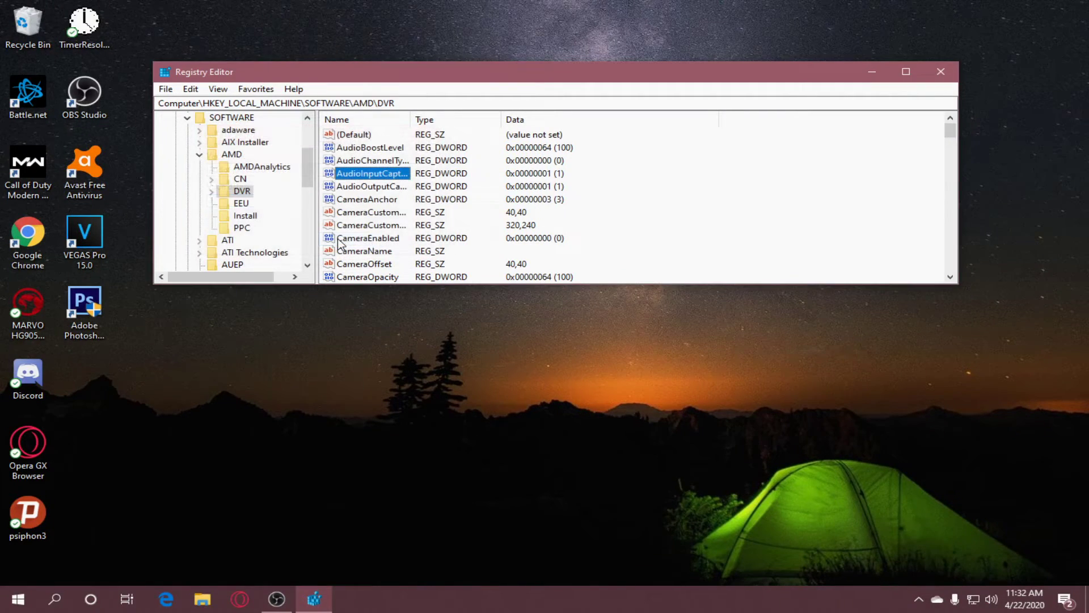
# Change AudioOutputCaptureEnabled from 1 to 0.
pyautogui.click(355, 189)
pyautogui.rightClick(355, 190)
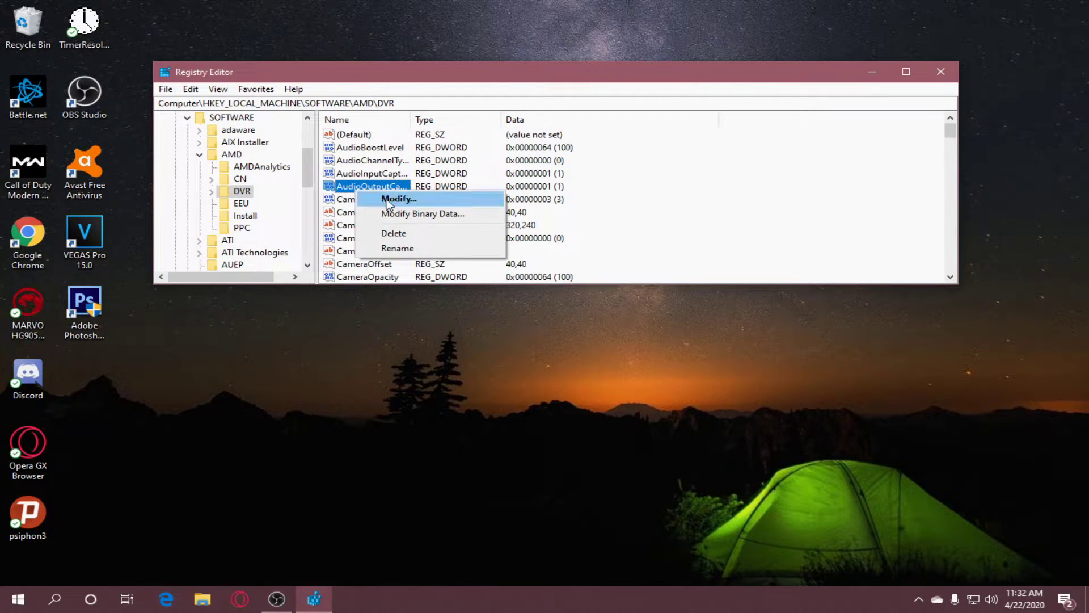
pyautogui.click(368, 200)
pyautogui.press('BackSpace')
pyautogui.write('0')
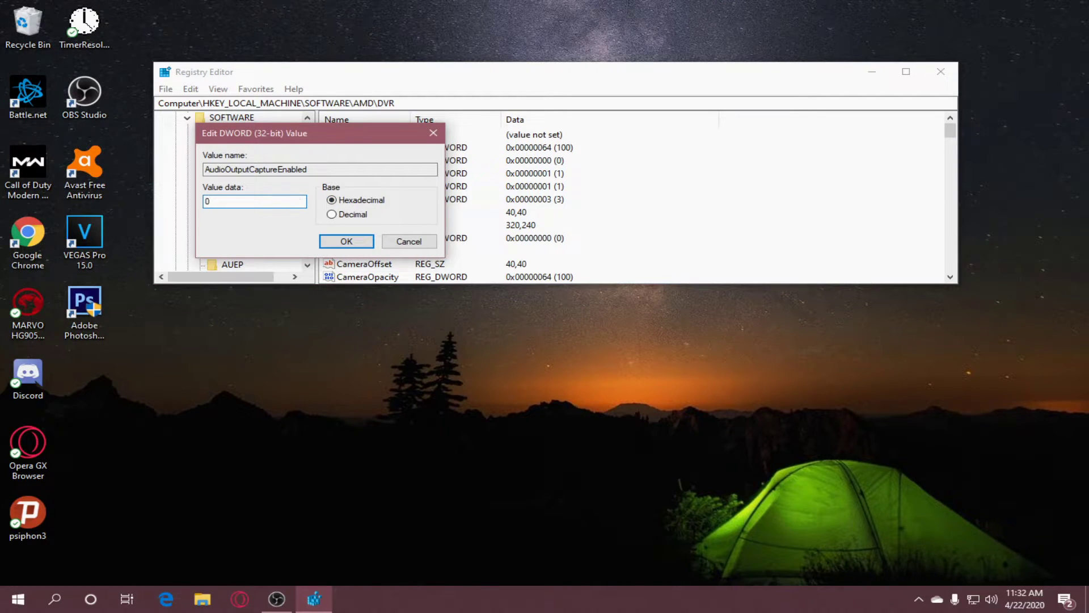
pyautogui.click(363, 243)
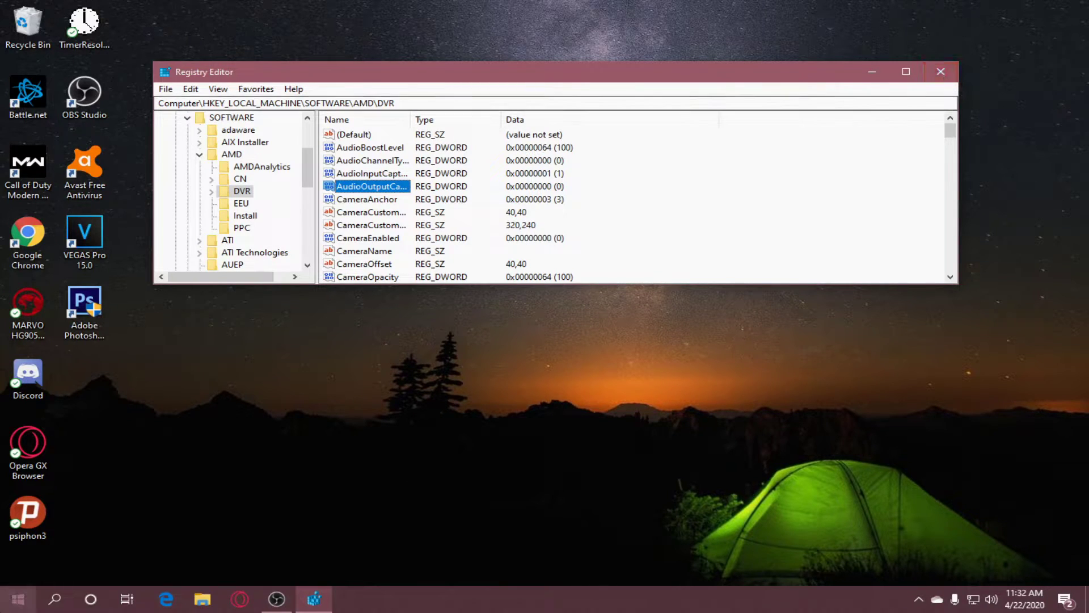
pyautogui.click(18, 599)
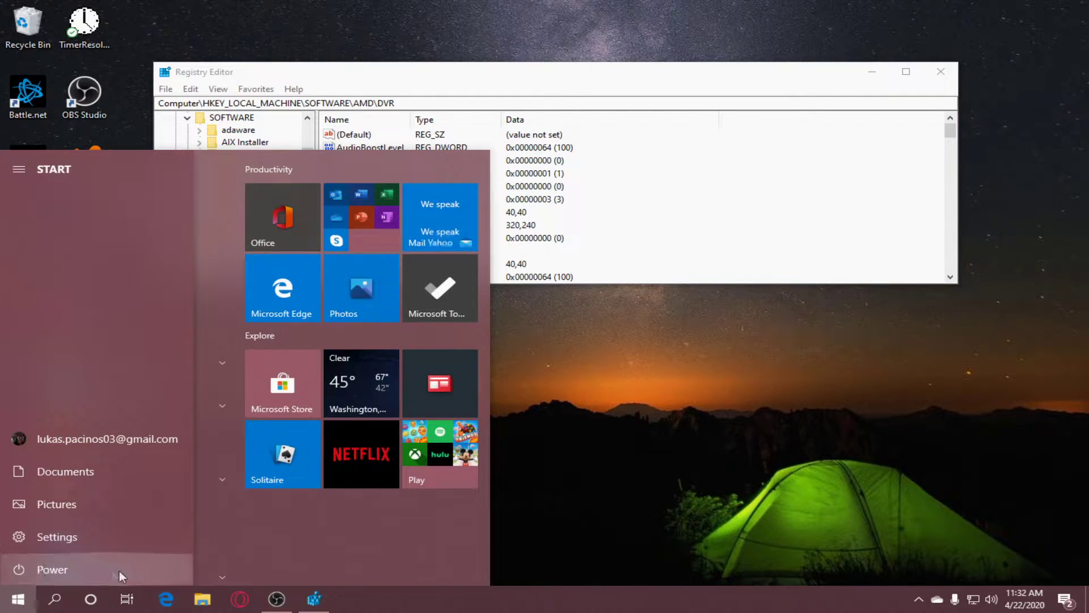
# Reset AudioInputCaptureEnabled back to 0.
pyautogui.click(506, 505)
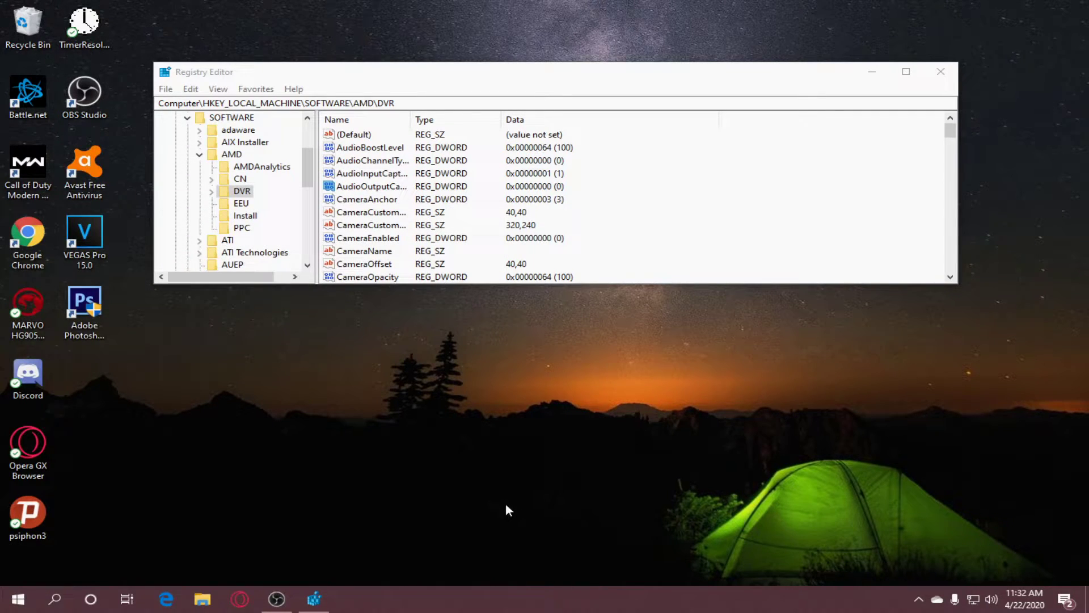
pyautogui.scroll(3, 241, 247)
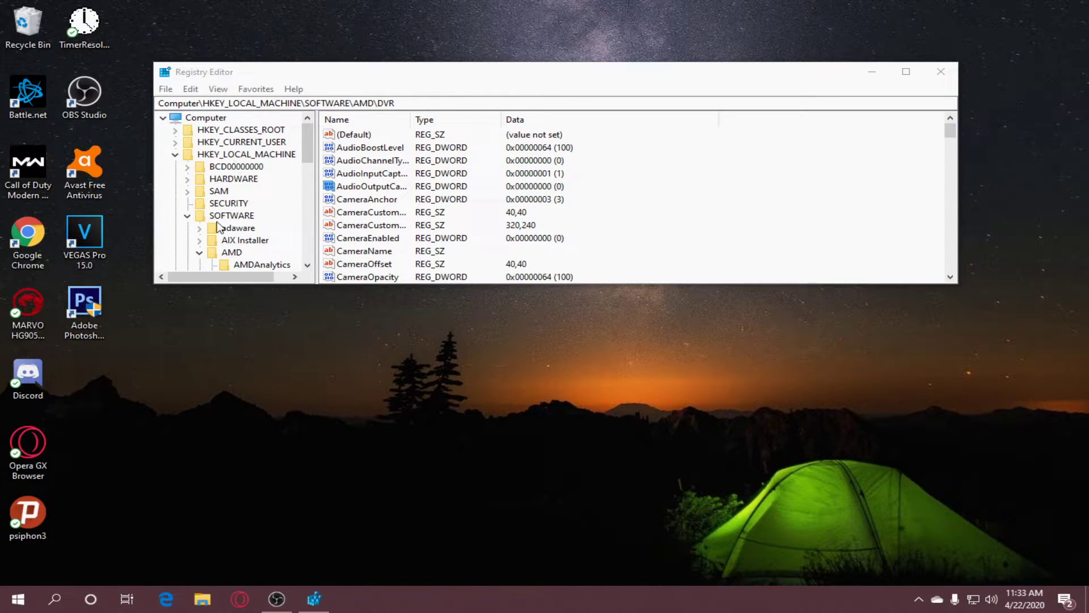
pyautogui.scroll(-2, 211, 221)
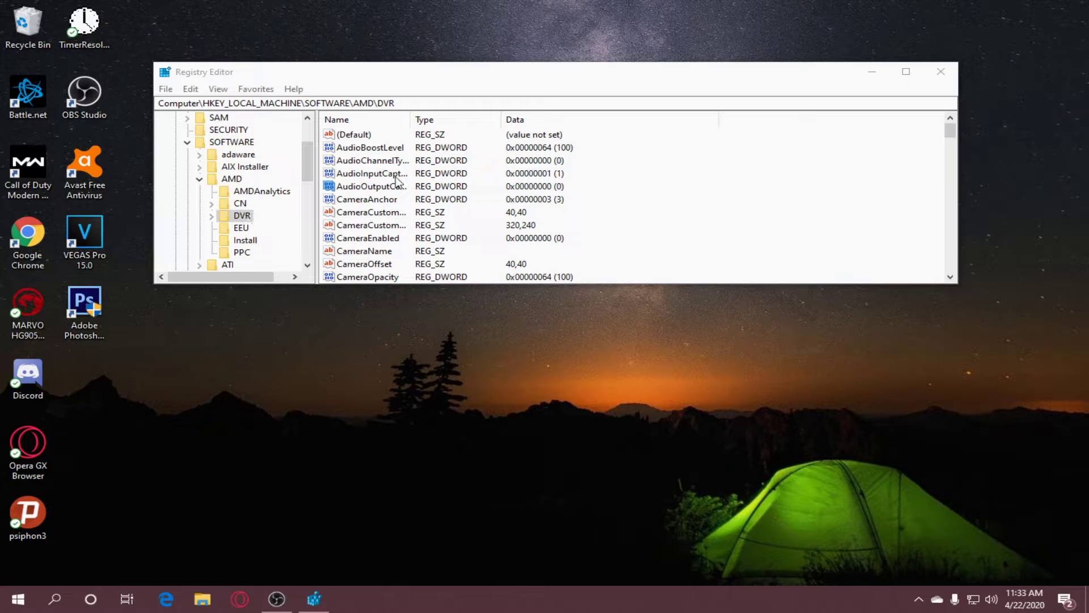
pyautogui.rightClick(358, 175)
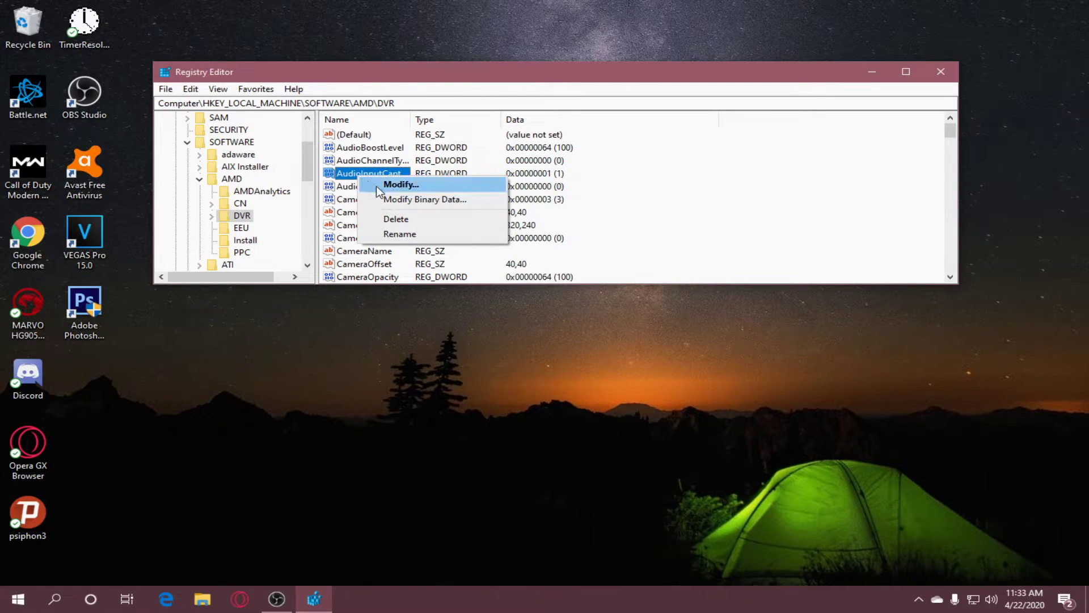
pyautogui.click(376, 185)
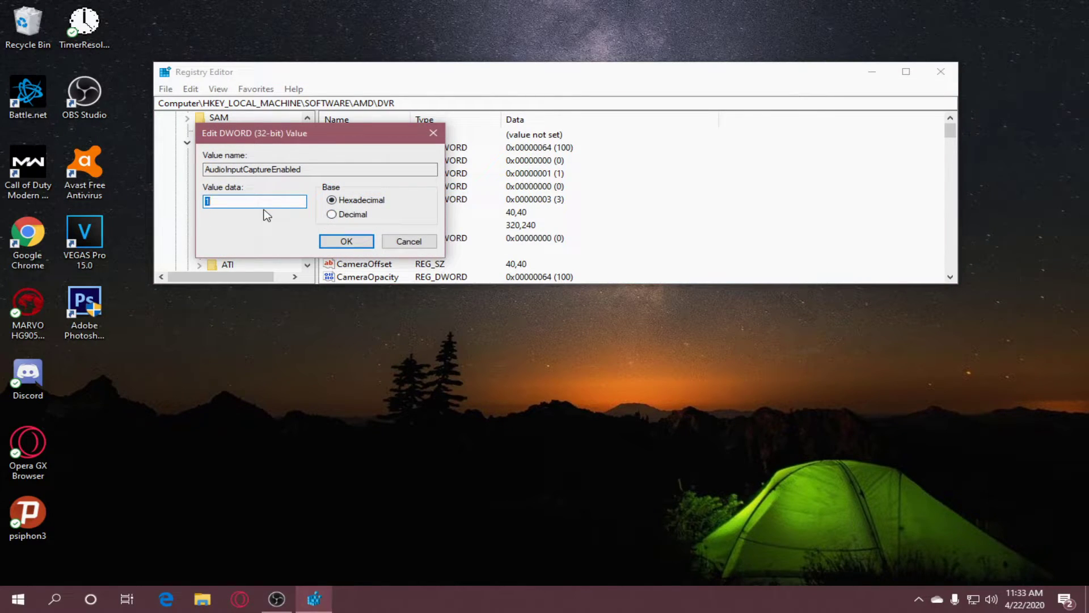
pyautogui.press('BackSpace')
pyautogui.write('0')
pyautogui.click(347, 241)
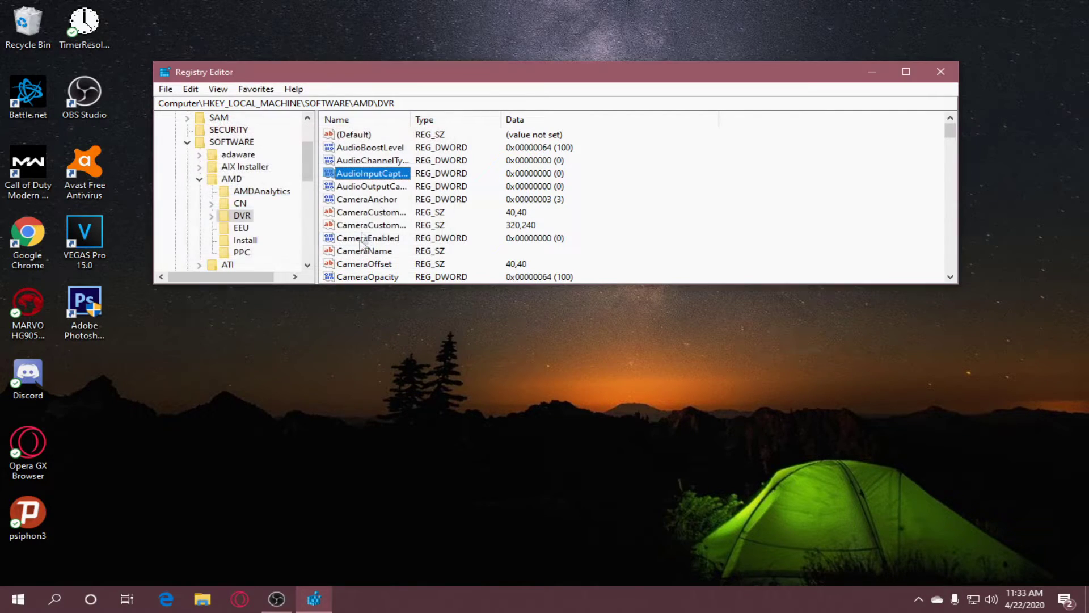
# Set AudioOutputCaptureEnabled to 1 and close Registry Editor.
pyautogui.rightClick(356, 188)
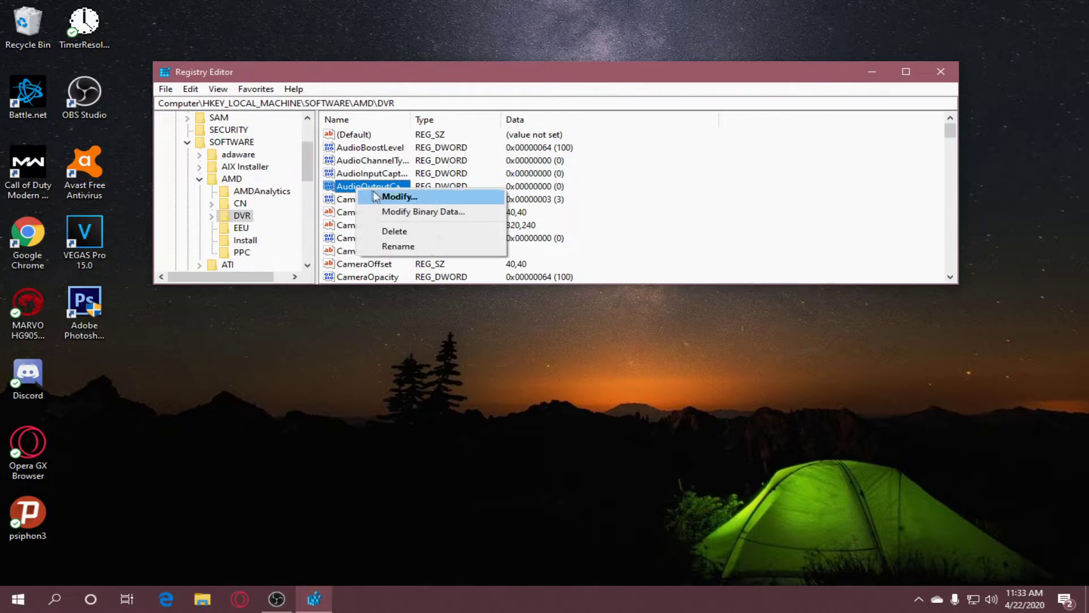
pyautogui.click(397, 196)
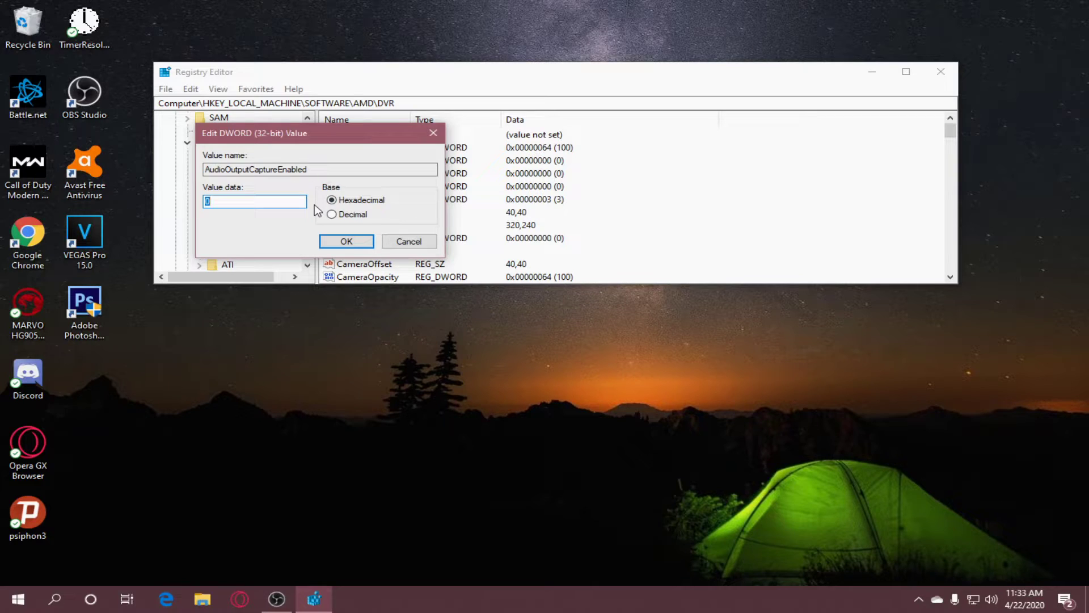
pyautogui.write('1')
pyautogui.click(365, 244)
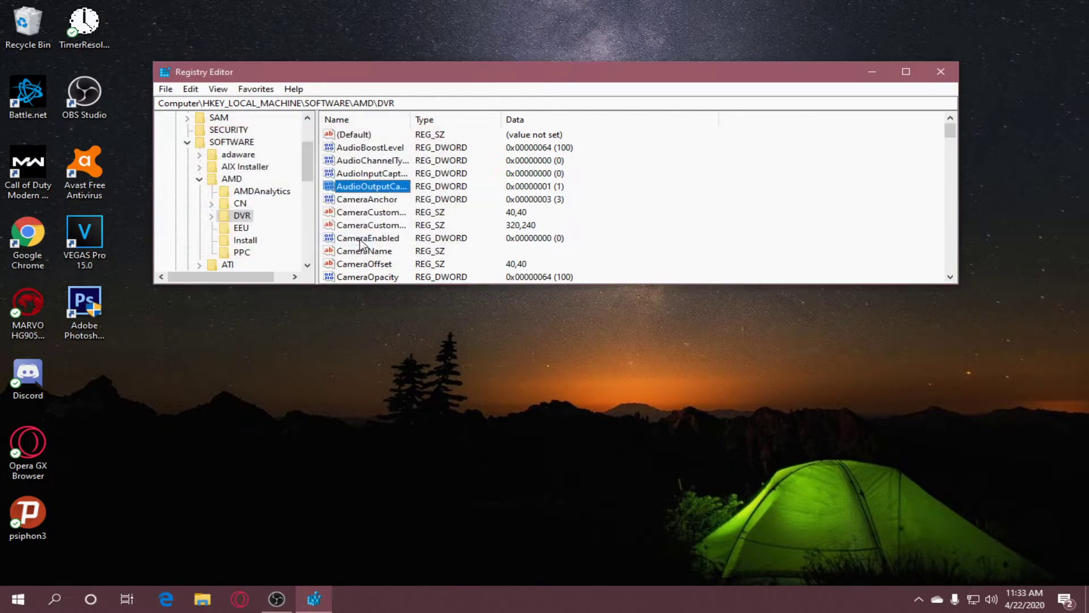
pyautogui.click(933, 67)
pyautogui.moveTo(922, 68); pyautogui.dragTo(410, 414)
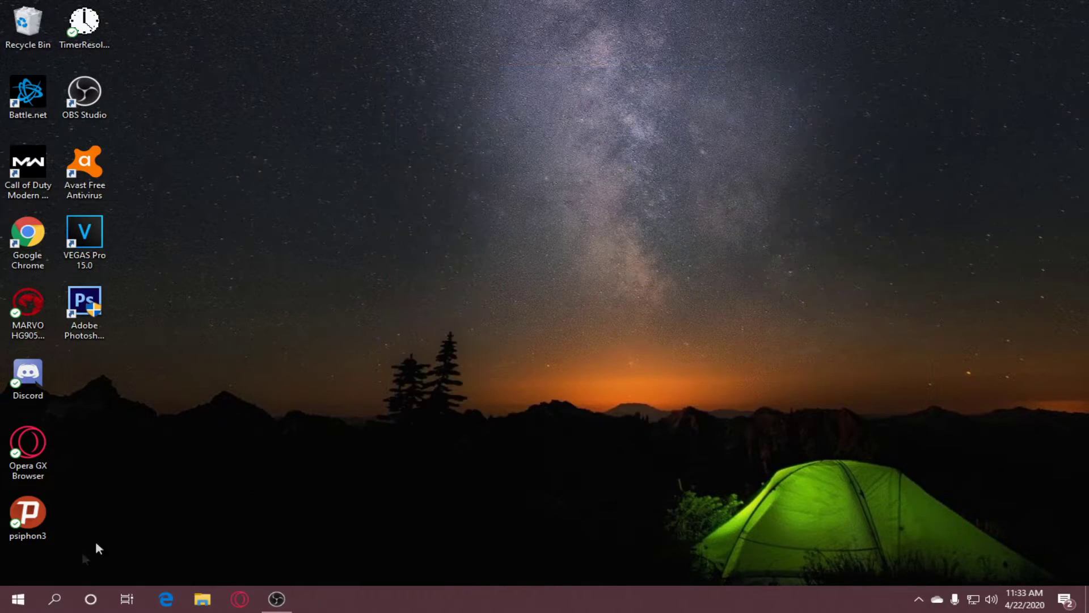
pyautogui.click(13, 598)
pyautogui.moveTo(25, 566)
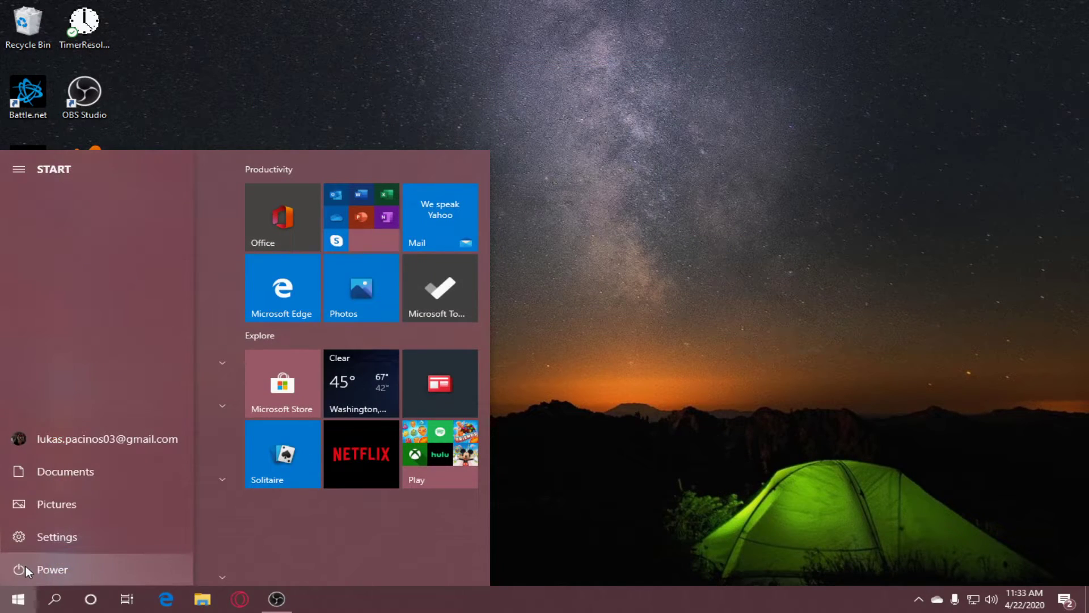
pyautogui.click(801, 330)
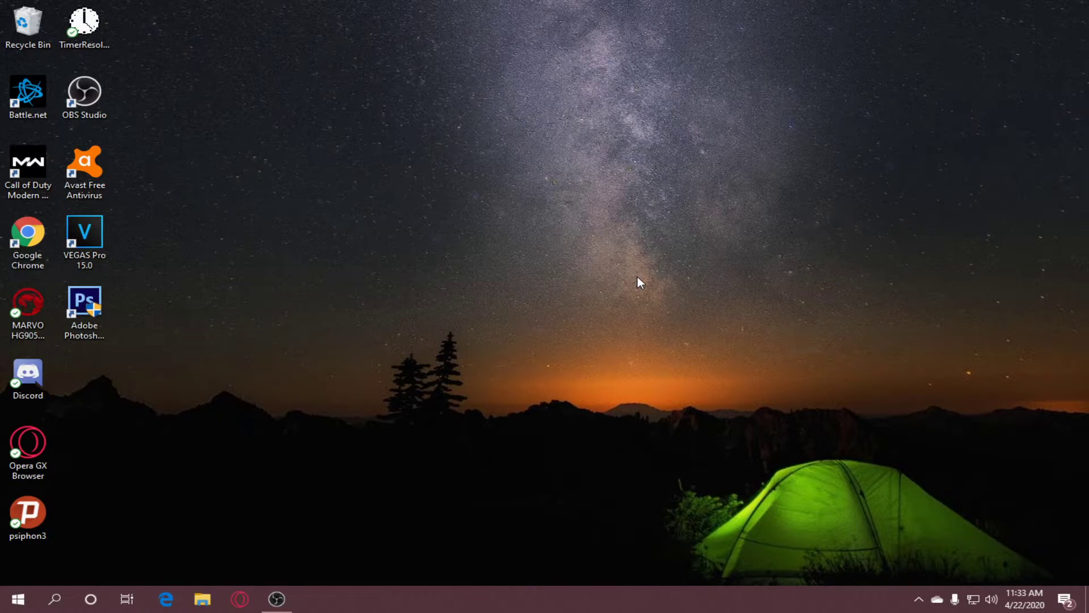
# Launch AMD Radeon Software from the desktop menu and open the Media & Capture General settings.
pyautogui.rightClick(554, 149)
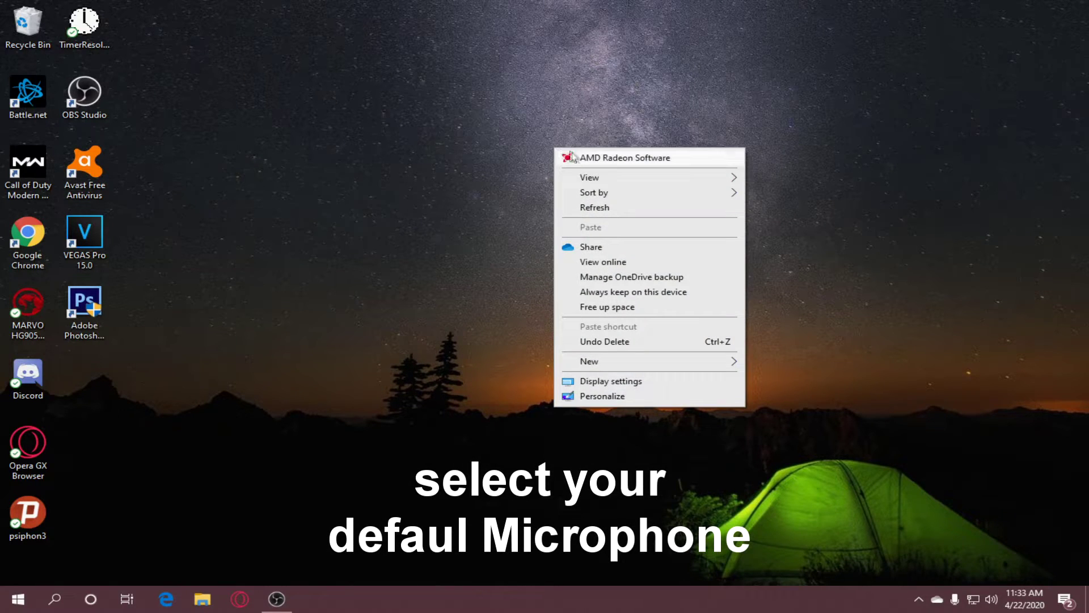
pyautogui.click(600, 160)
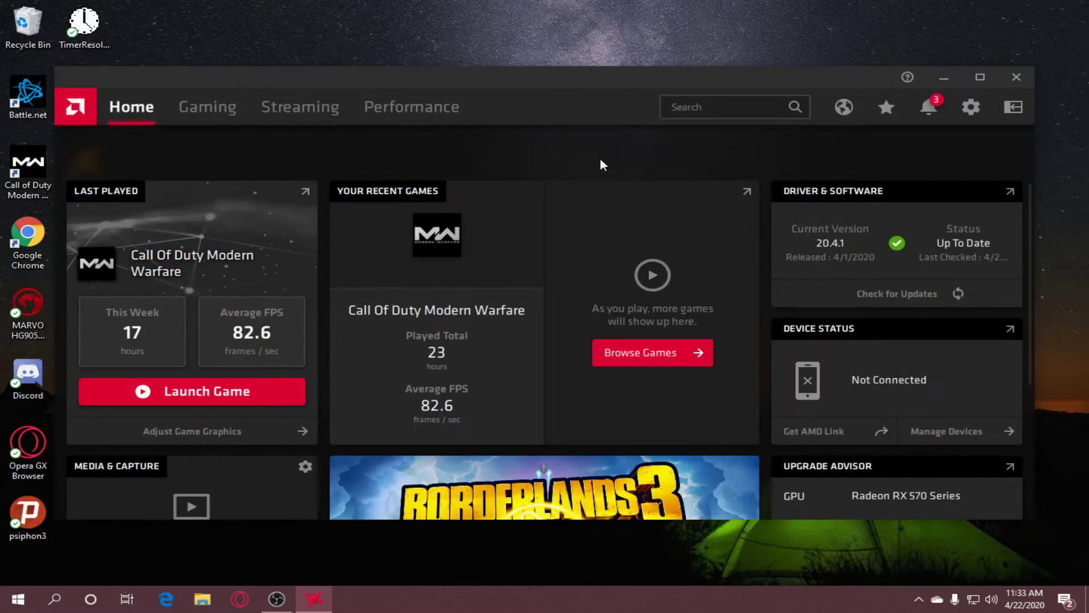
pyautogui.scroll(-4, 271, 227)
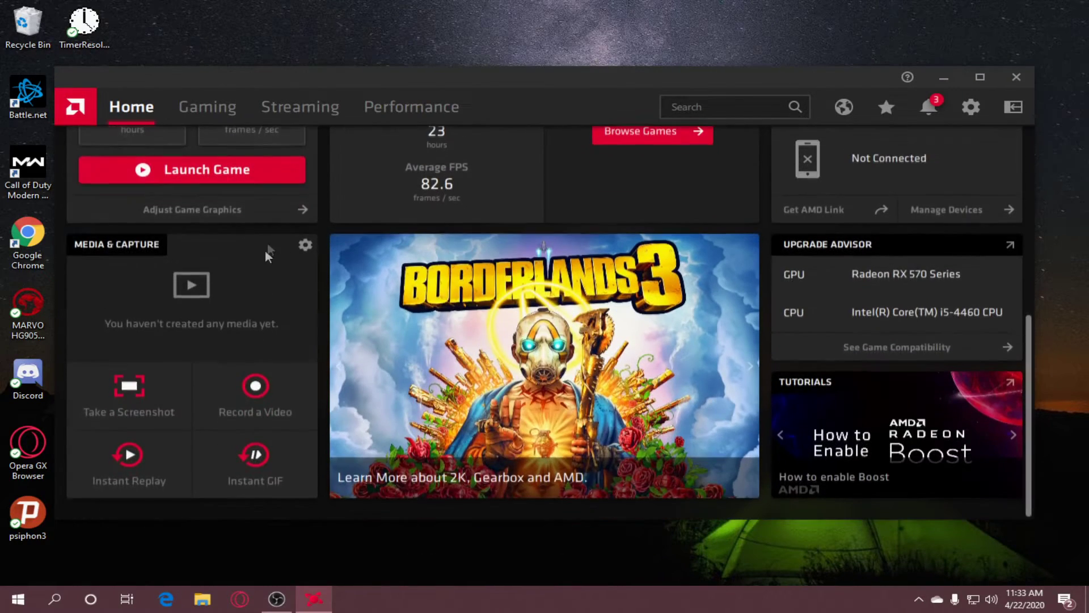
pyautogui.click(306, 244)
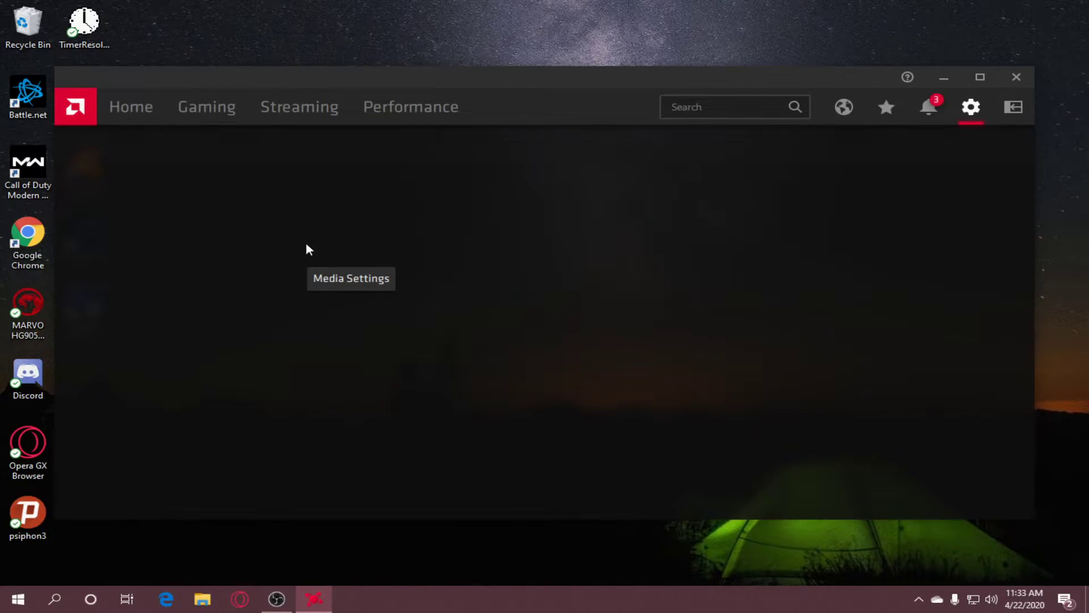
pyautogui.scroll(-2, 170, 227)
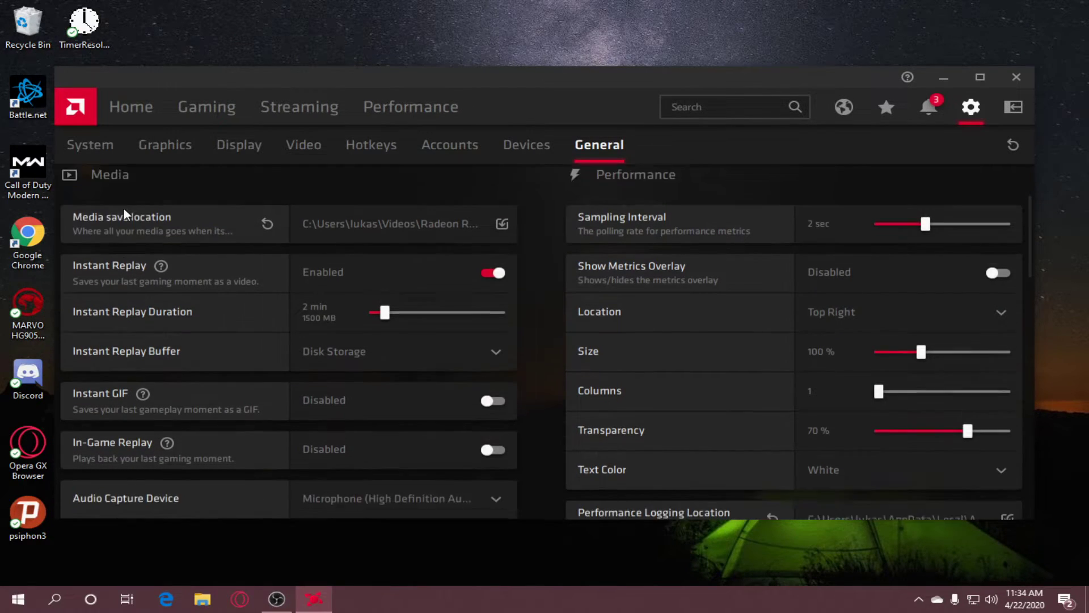
pyautogui.scroll(2, 317, 368)
pyautogui.scroll(-3, 454, 482)
pyautogui.scroll(1, 478, 483)
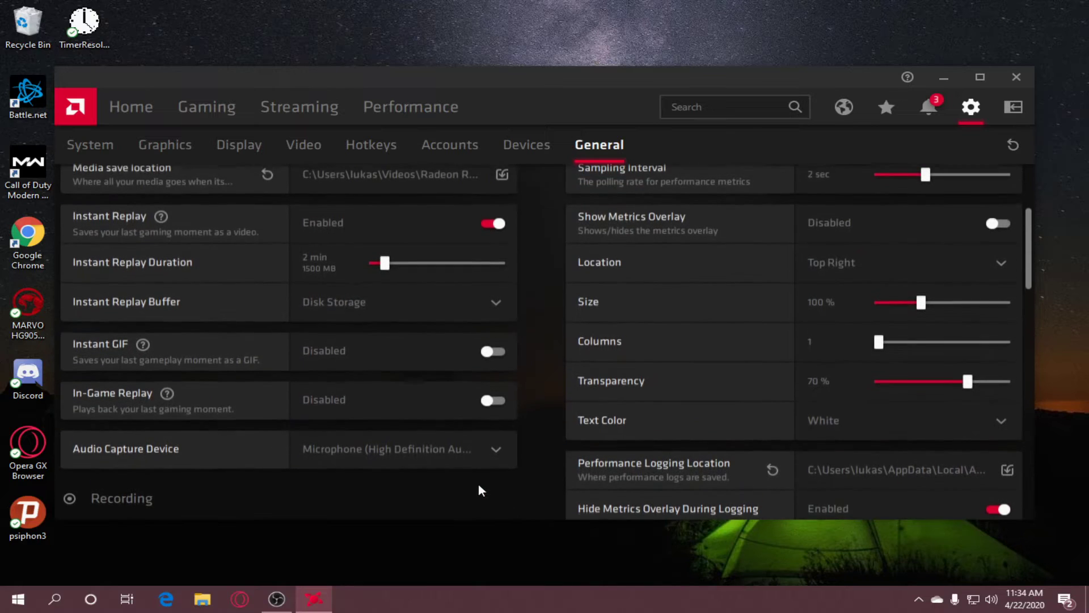
# Choose Microphone (High Definition Audio) as the Audio Capture Device, then close Radeon Software.
pyautogui.click(381, 450)
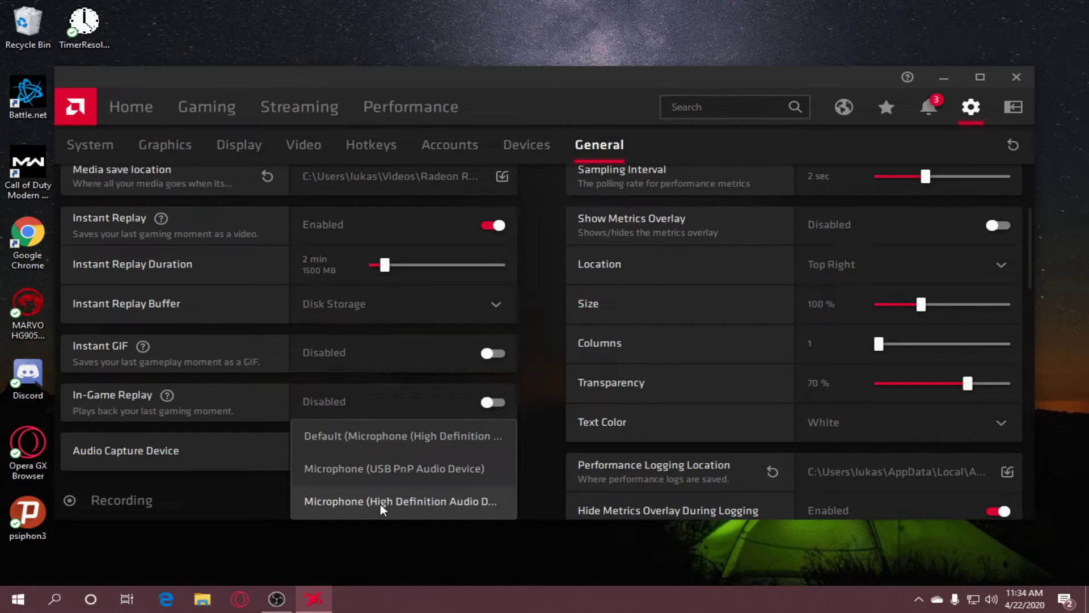
pyautogui.click(378, 503)
pyautogui.click(408, 455)
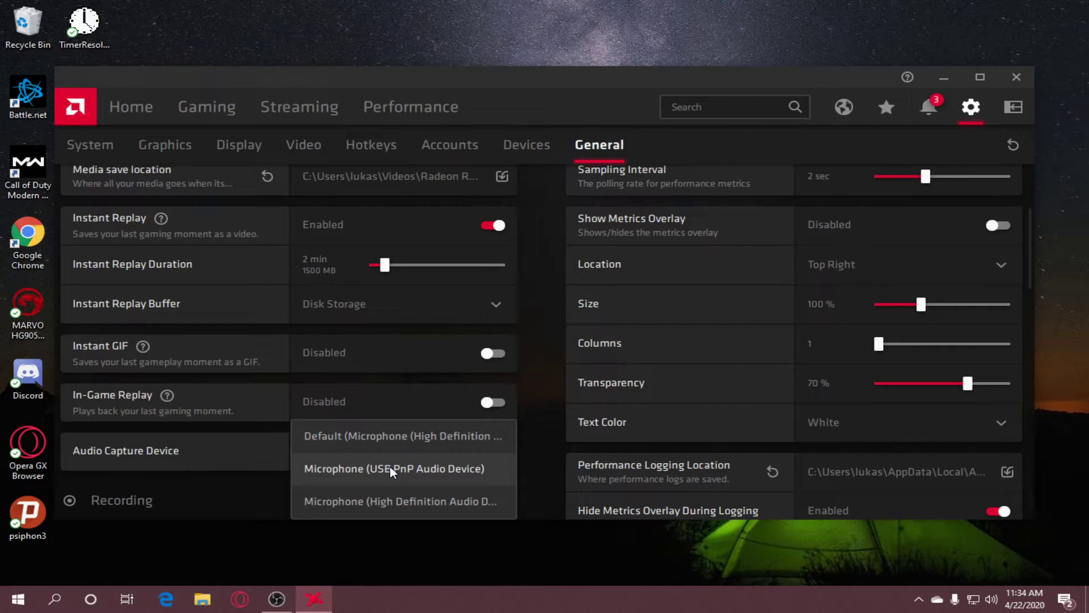
pyautogui.click(389, 501)
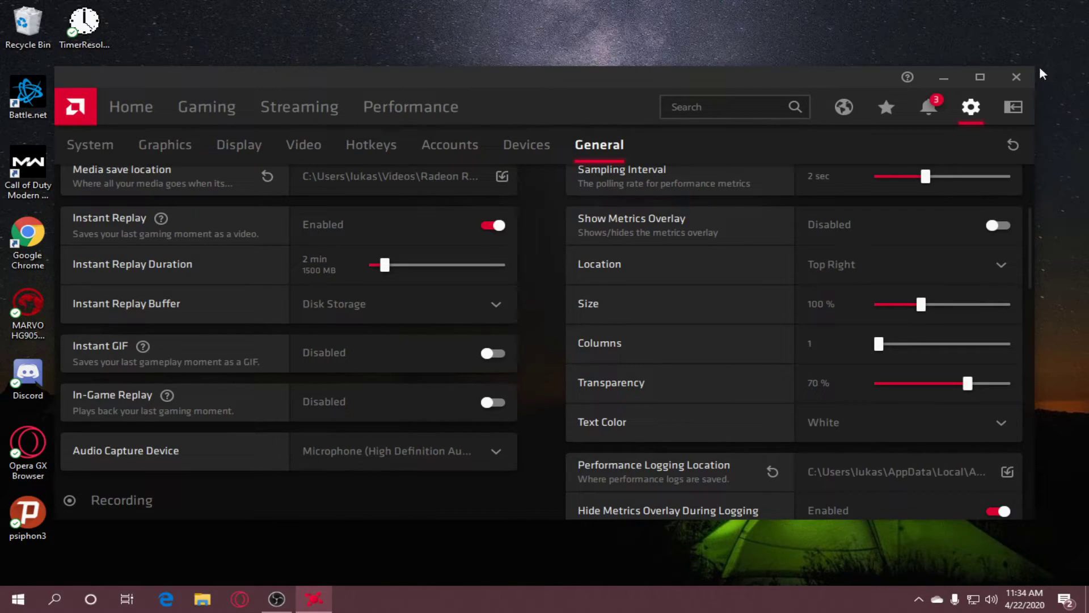
pyautogui.click(1025, 83)
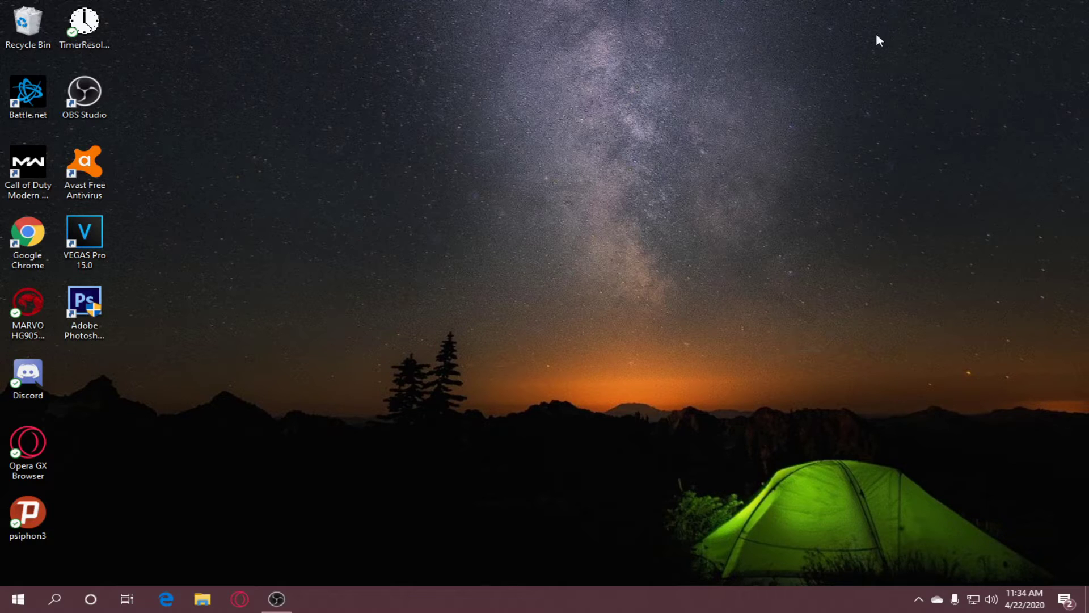
# Relaunch AMD Radeon Software from the desktop and open Media & Capture settings from Home.
pyautogui.rightClick(564, 169)
pyautogui.click(626, 182)
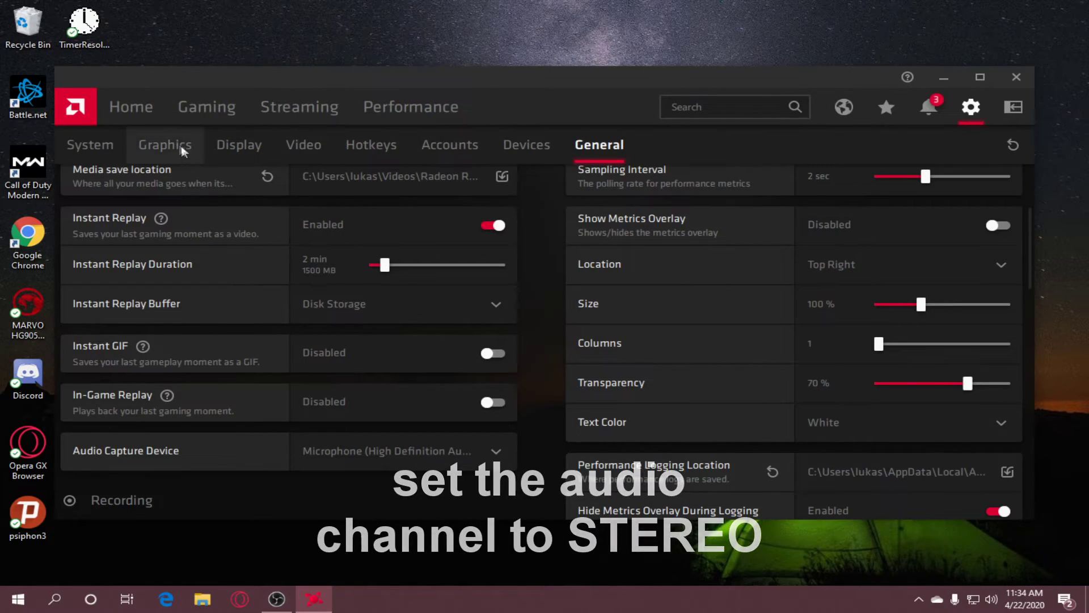
pyautogui.click(154, 120)
pyautogui.scroll(-3, 255, 320)
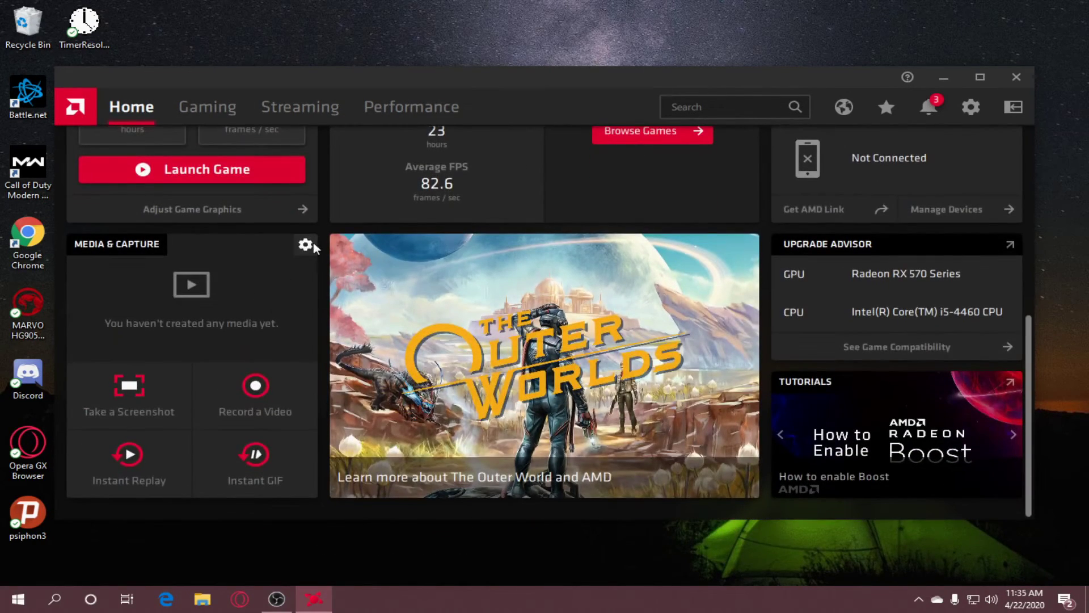
pyautogui.click(305, 245)
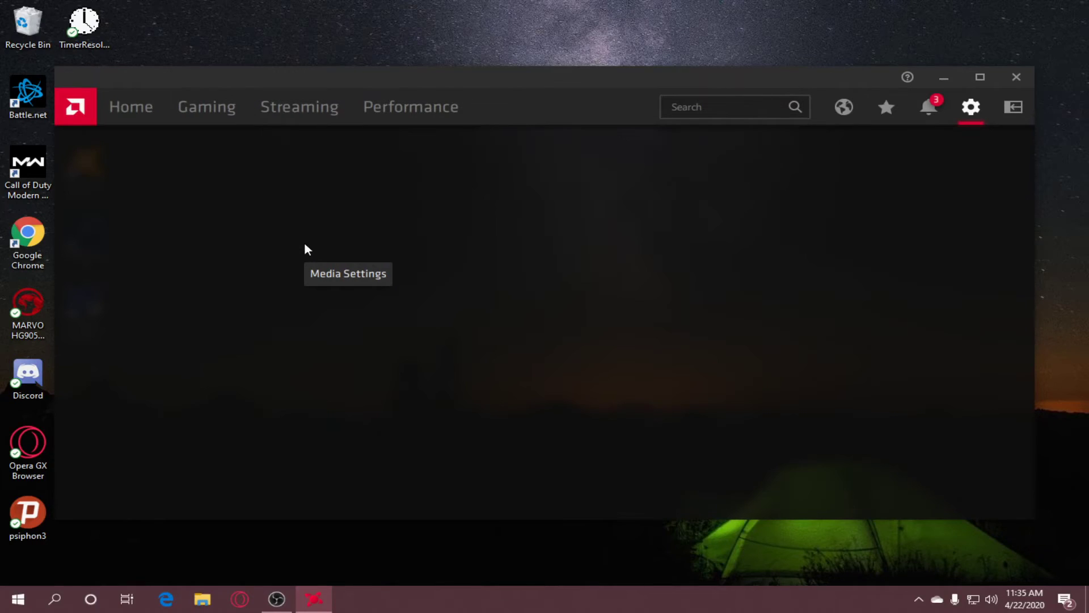
# Set Audio Channels to Stereo instead of Automatic, then close Radeon Software.
pyautogui.scroll(-10, 249, 287)
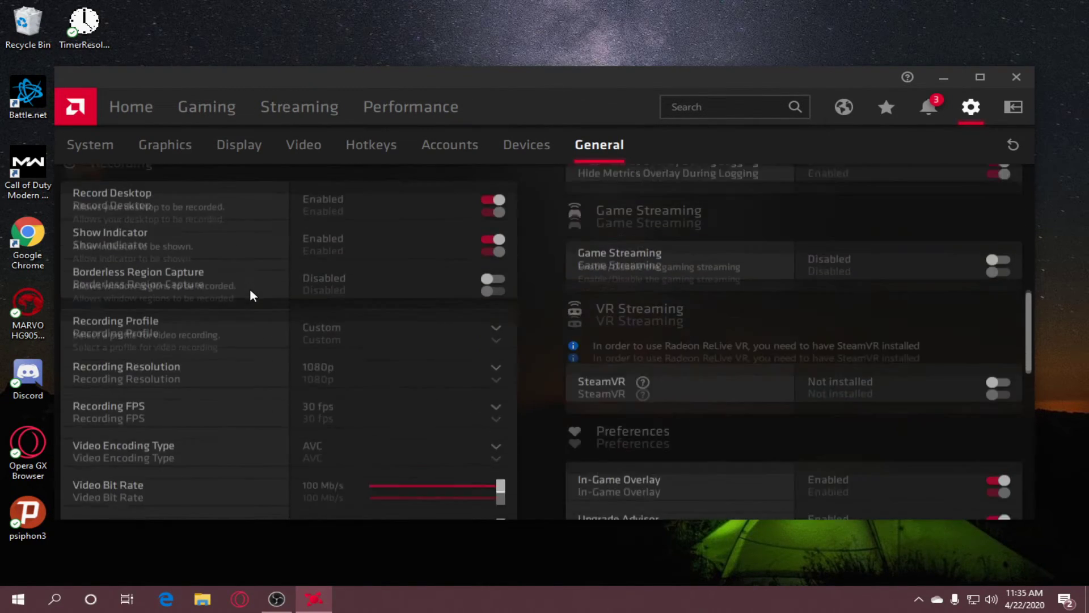
pyautogui.scroll(3, 250, 286)
pyautogui.scroll(-2, 250, 286)
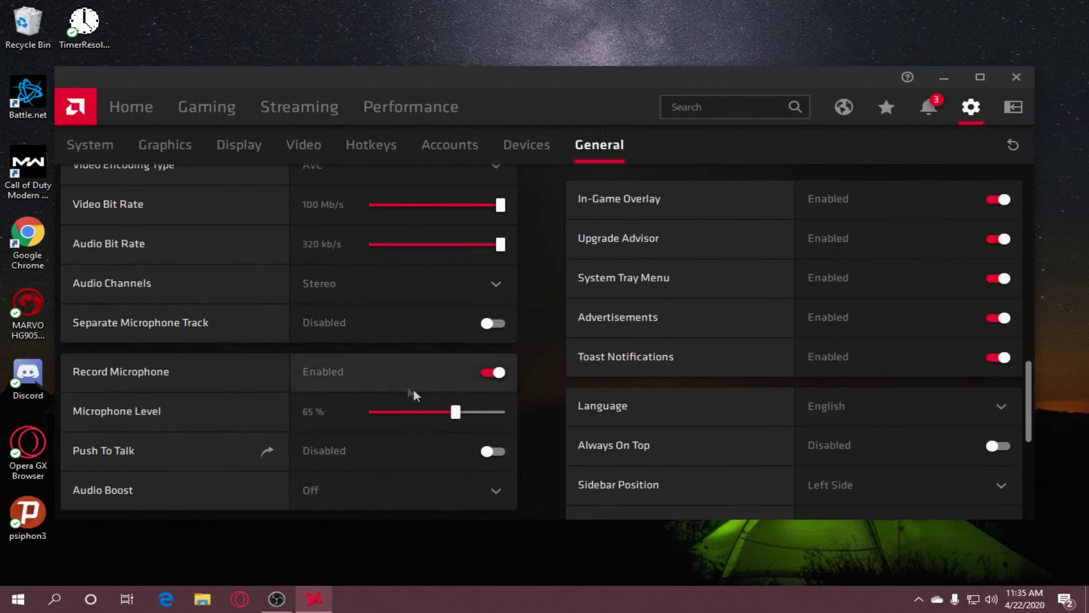
pyautogui.click(318, 289)
pyautogui.click(352, 315)
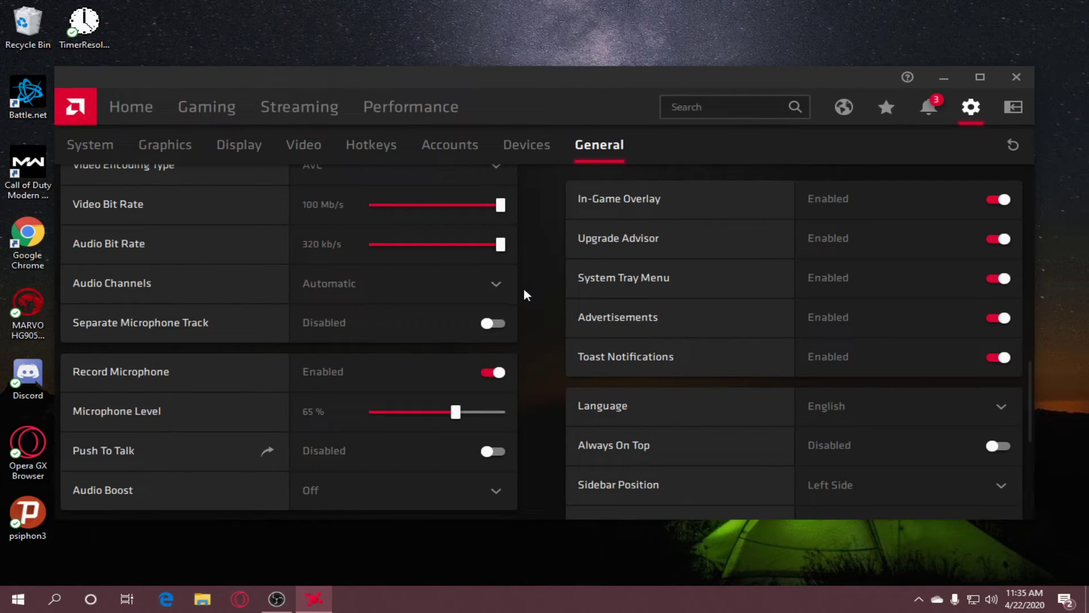
pyautogui.click(448, 286)
pyautogui.click(354, 353)
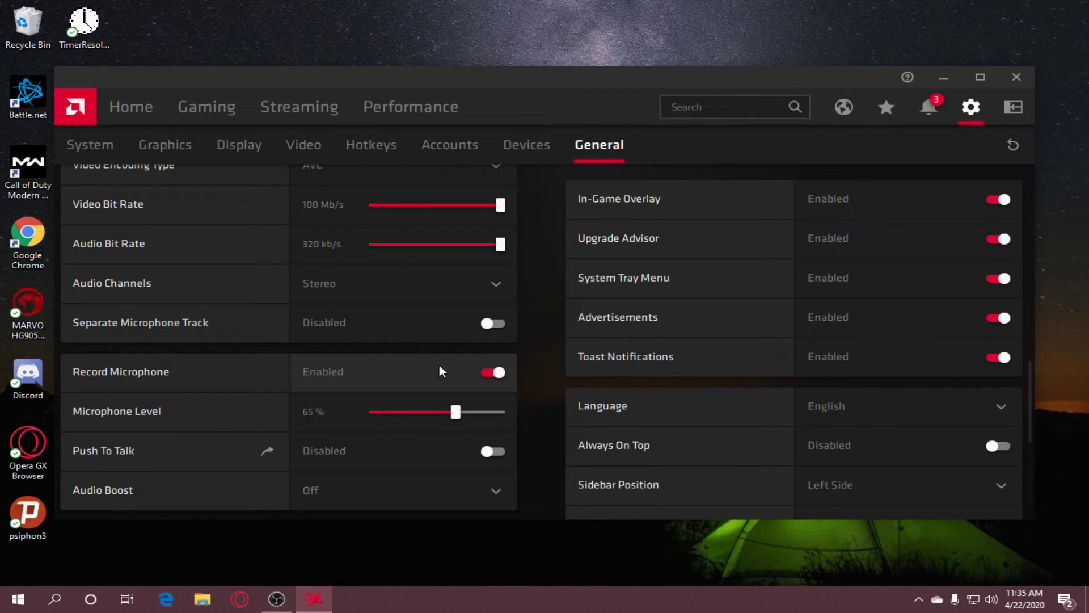
pyautogui.click(1016, 76)
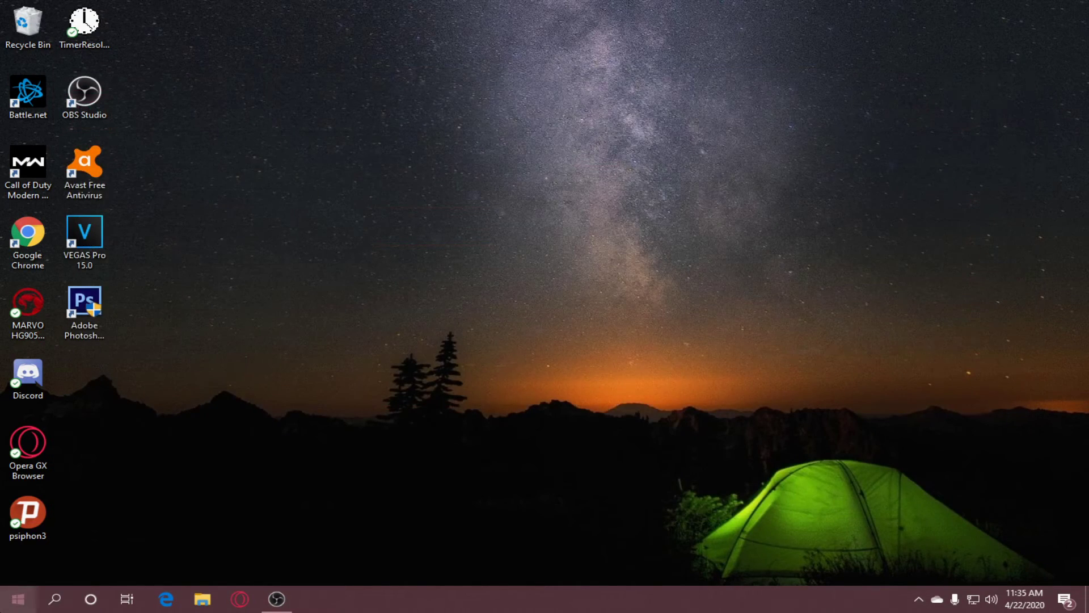